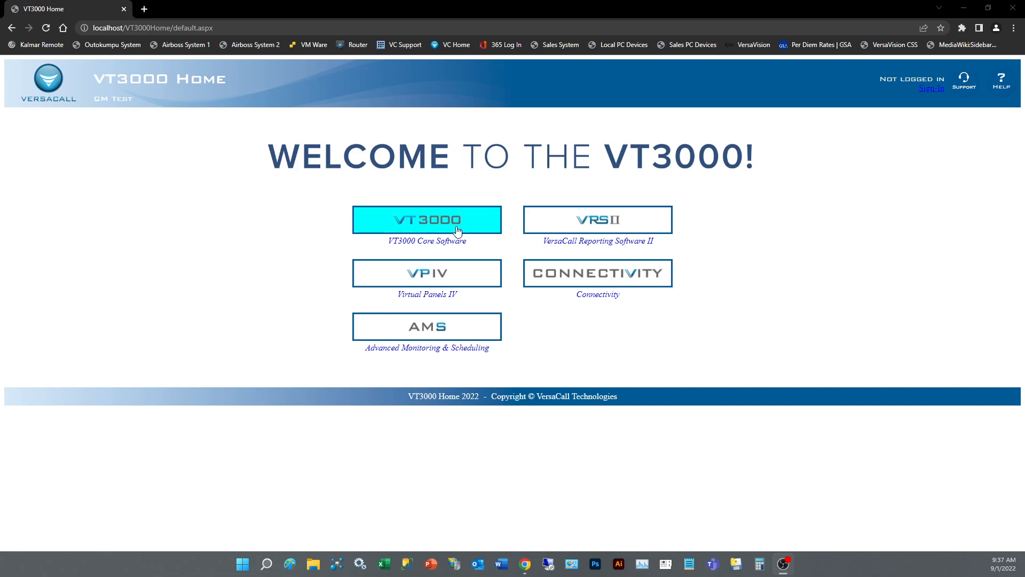
# Step: Open the VT3000 Core Software and go to the Shifts/Schedules configuration
pyautogui.click(456, 227)
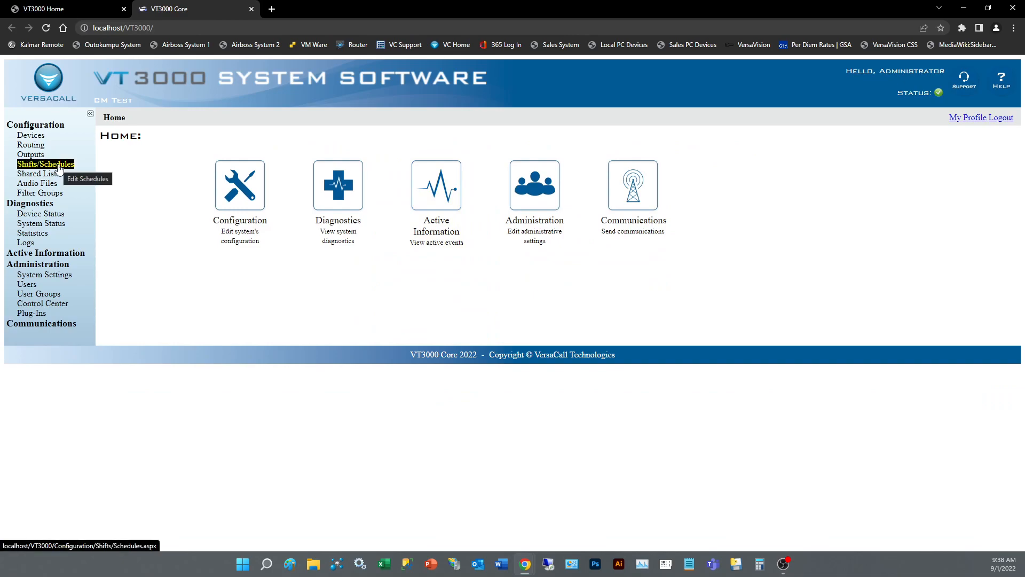
pyautogui.click(241, 209)
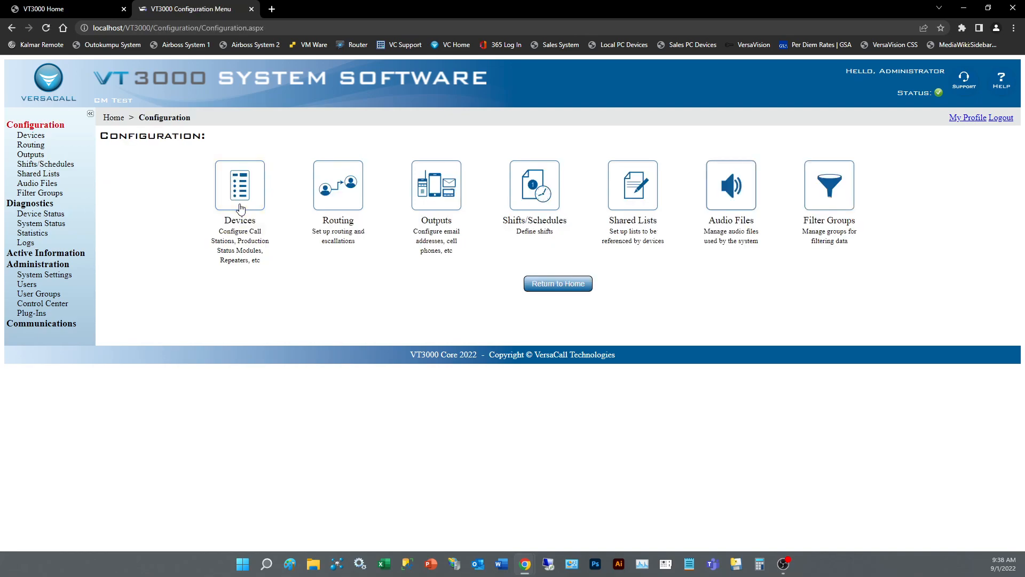
pyautogui.click(545, 214)
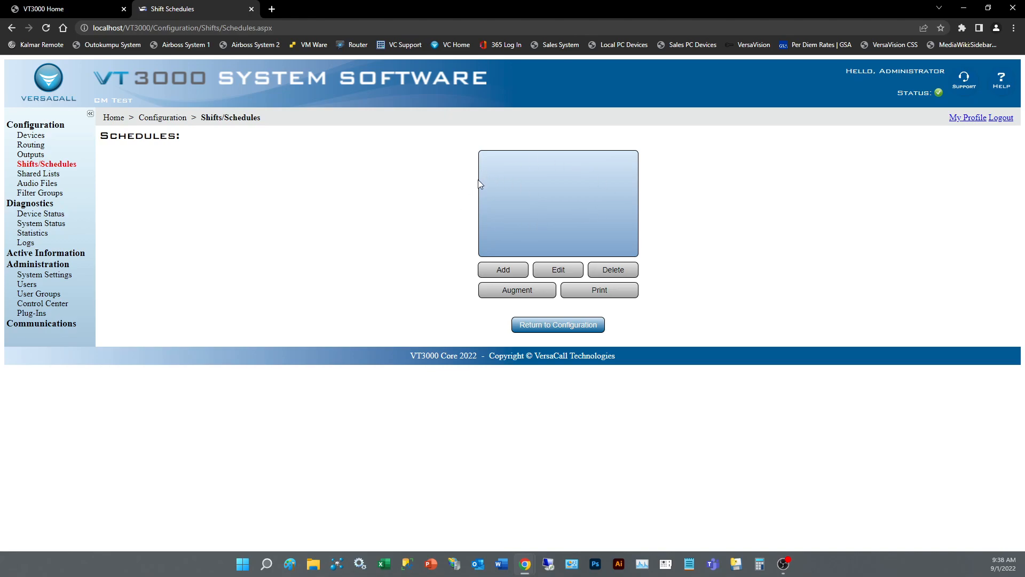
# Step: Add a new schedule named "Test Schedule"
pyautogui.click(515, 271)
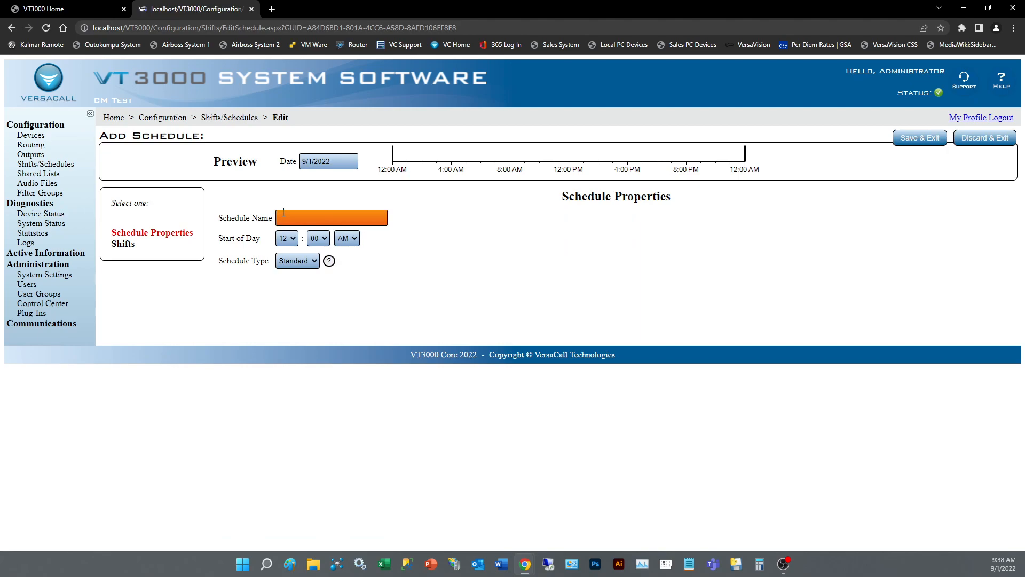
pyautogui.click(331, 218)
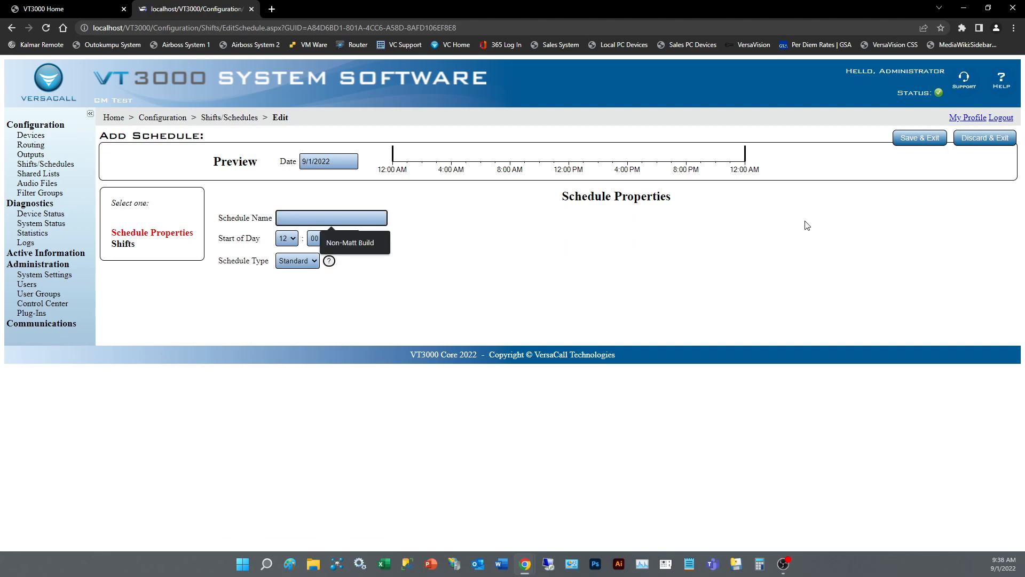
pyautogui.write('Test Schedule')
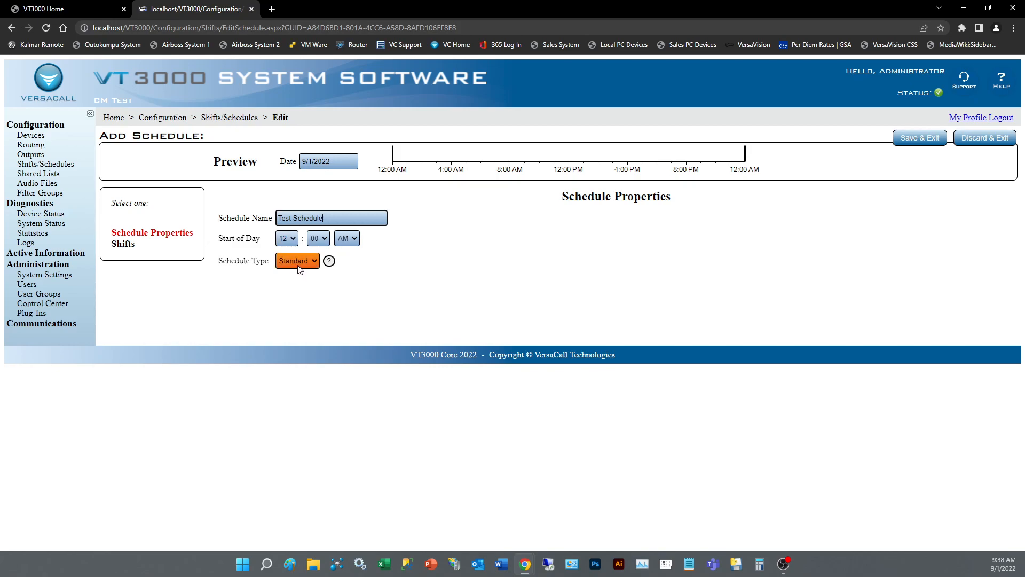
# Step: Add a first shift to the schedule, running from 6:00 AM to 2:00 PM and excluding Sunday and Saturday
pyautogui.click(124, 248)
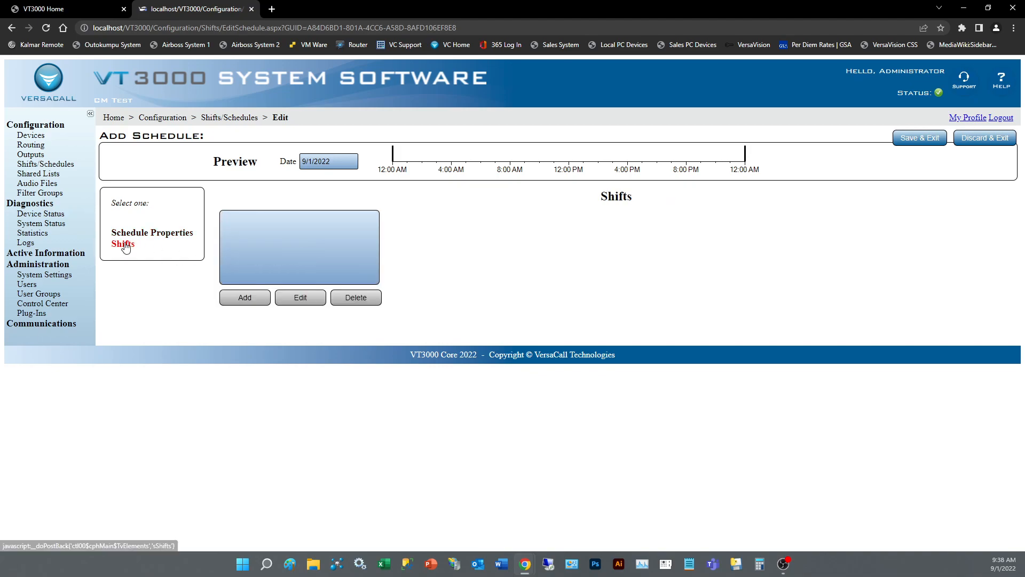
pyautogui.click(246, 298)
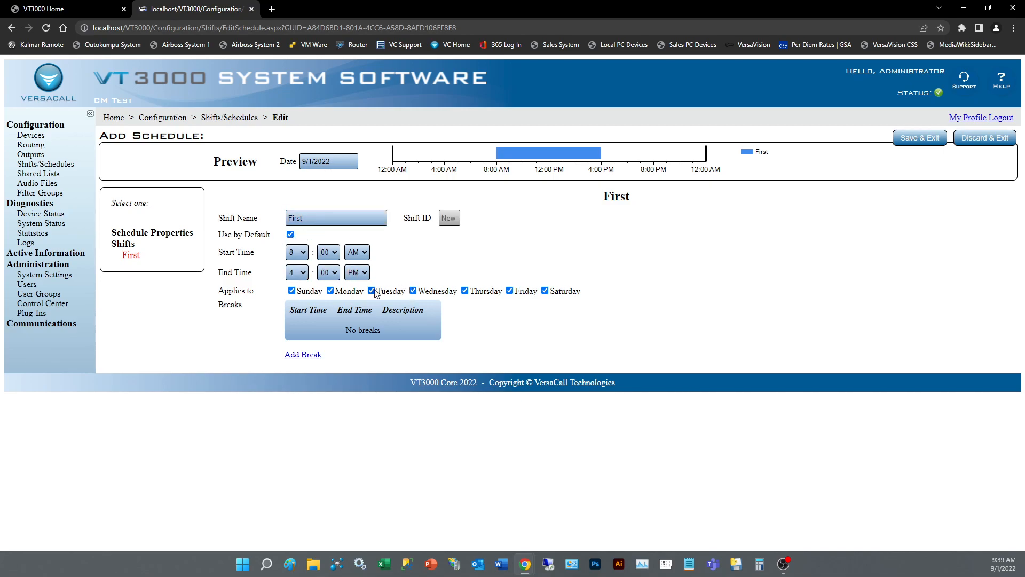
pyautogui.click(305, 255)
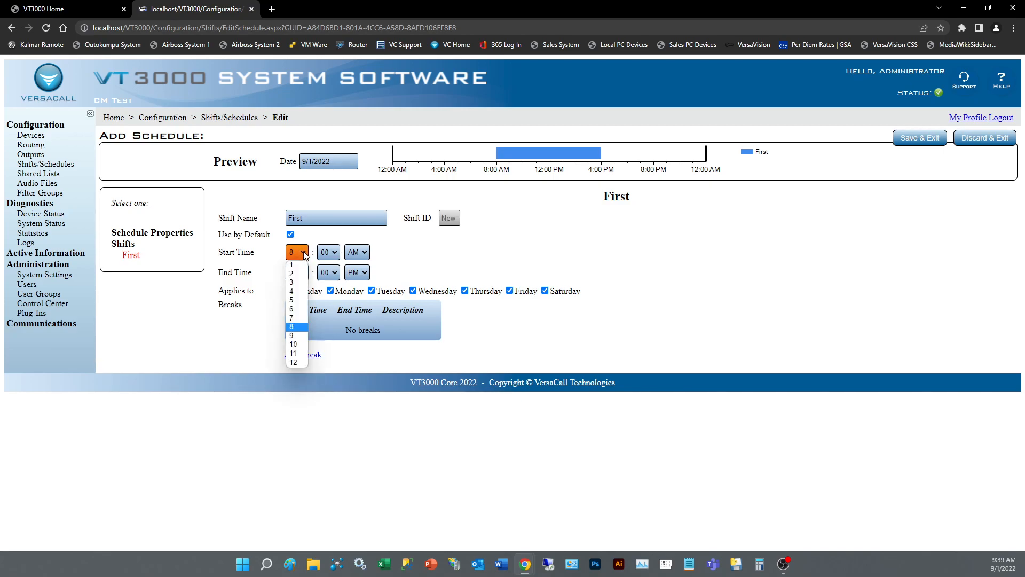
pyautogui.click(294, 310)
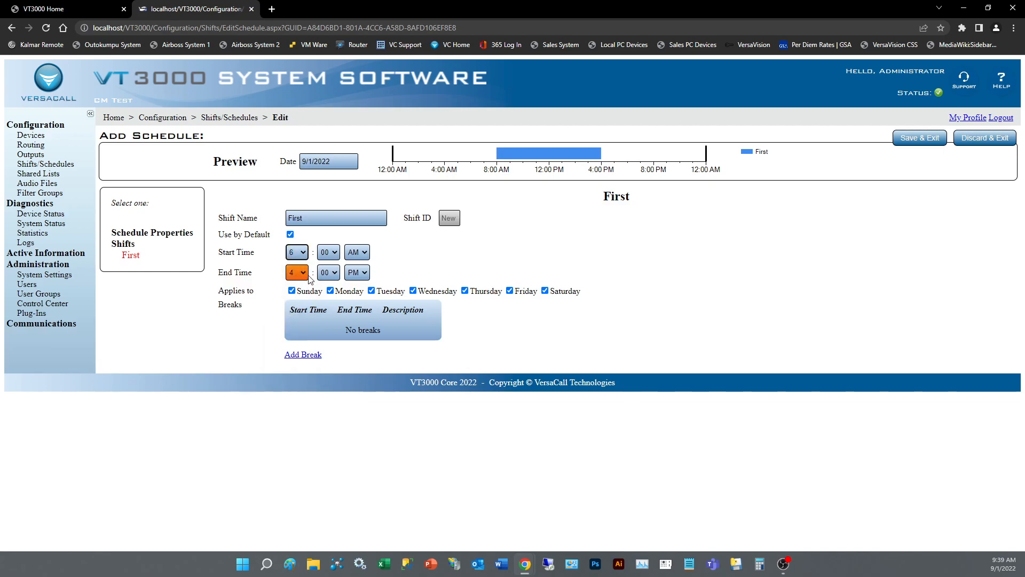
pyautogui.click(297, 273)
pyautogui.click(293, 294)
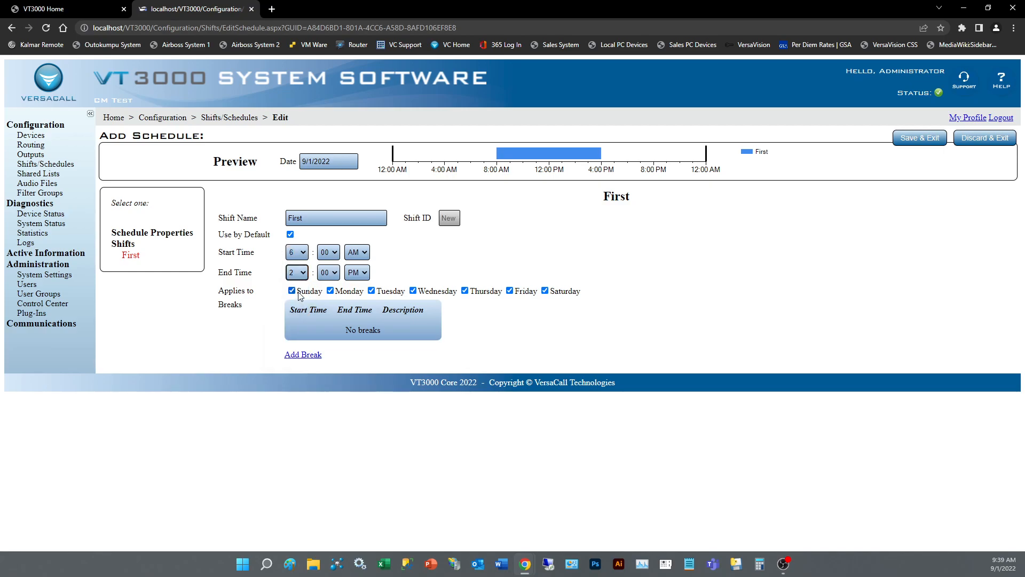
pyautogui.click(334, 273)
pyautogui.click(331, 254)
pyautogui.click(363, 274)
pyautogui.click(357, 293)
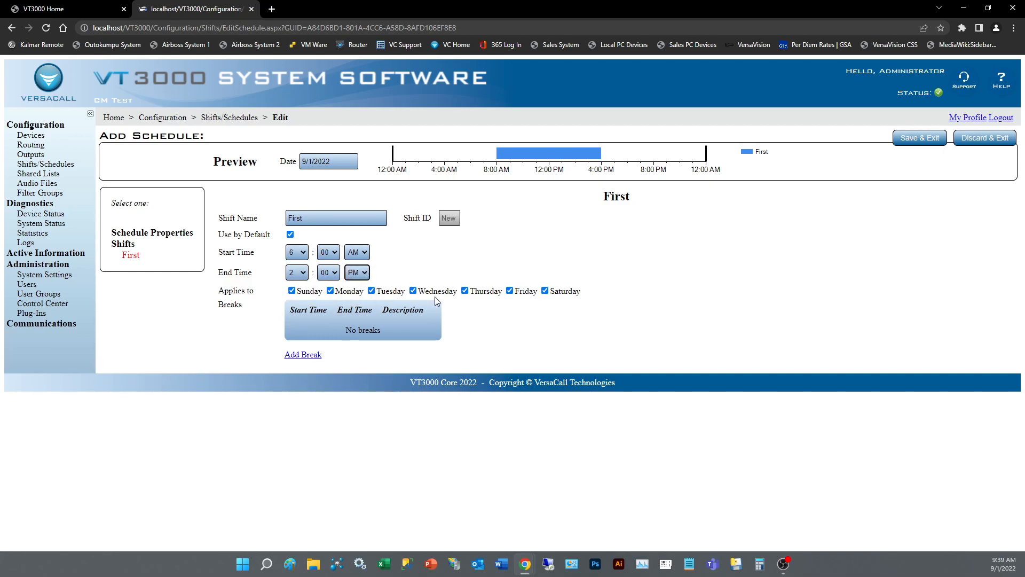
pyautogui.click(292, 291)
pyautogui.click(545, 291)
# Step: Add a 9:15 AM to 9:30 AM break to the first shift with the description "1st Break"
pyautogui.click(308, 355)
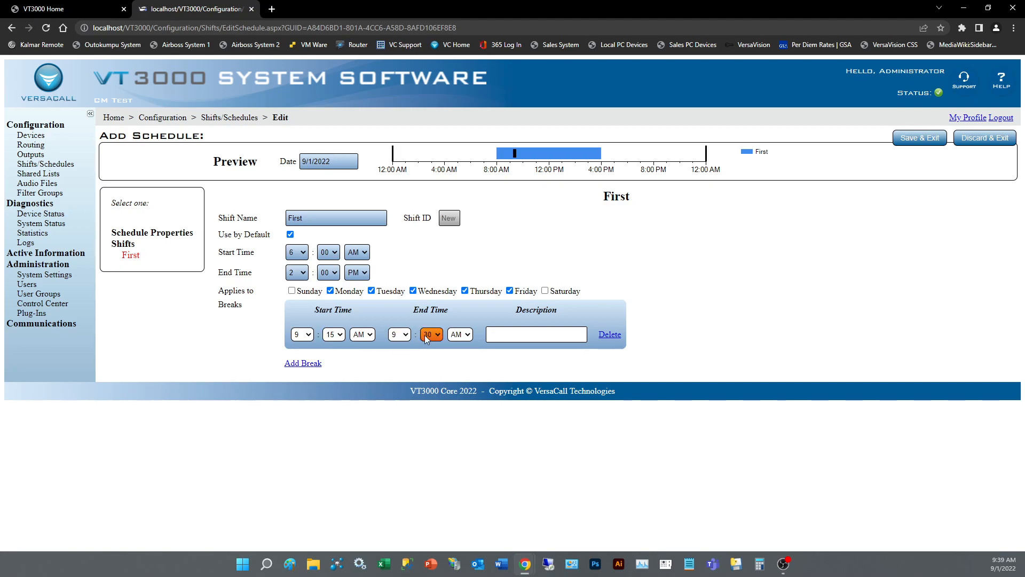
pyautogui.click(490, 334)
pyautogui.write('1st Break')
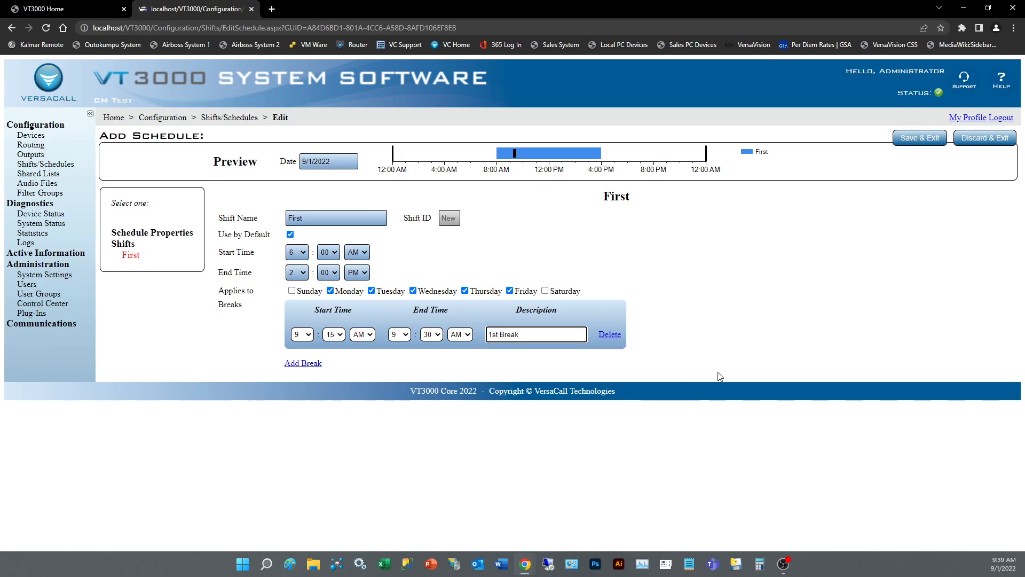
# Step: Add another break to the first shift from 11:00 AM to 11:30 AM, described as "Lunch"
pyautogui.click(303, 363)
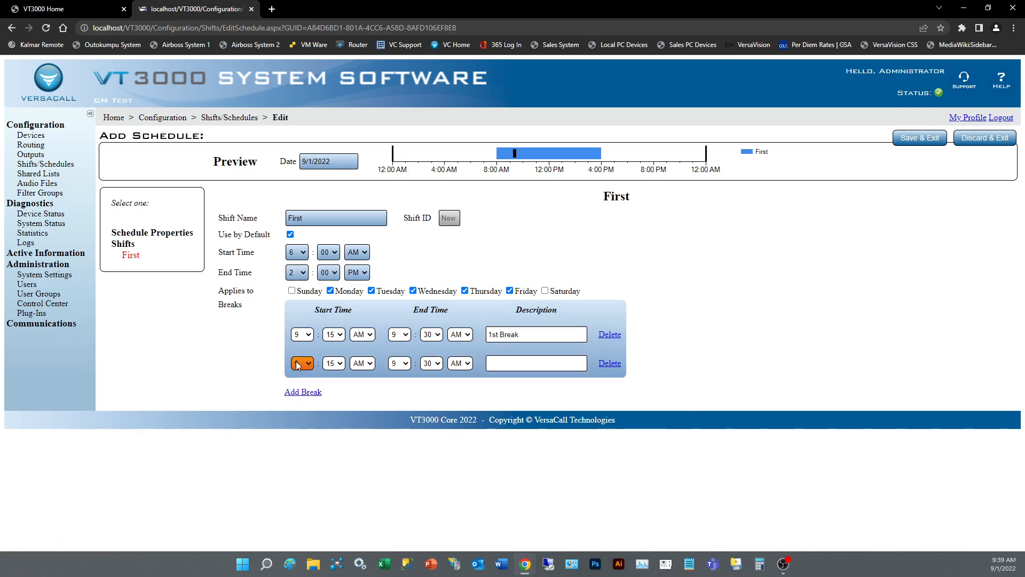
pyautogui.click(305, 364)
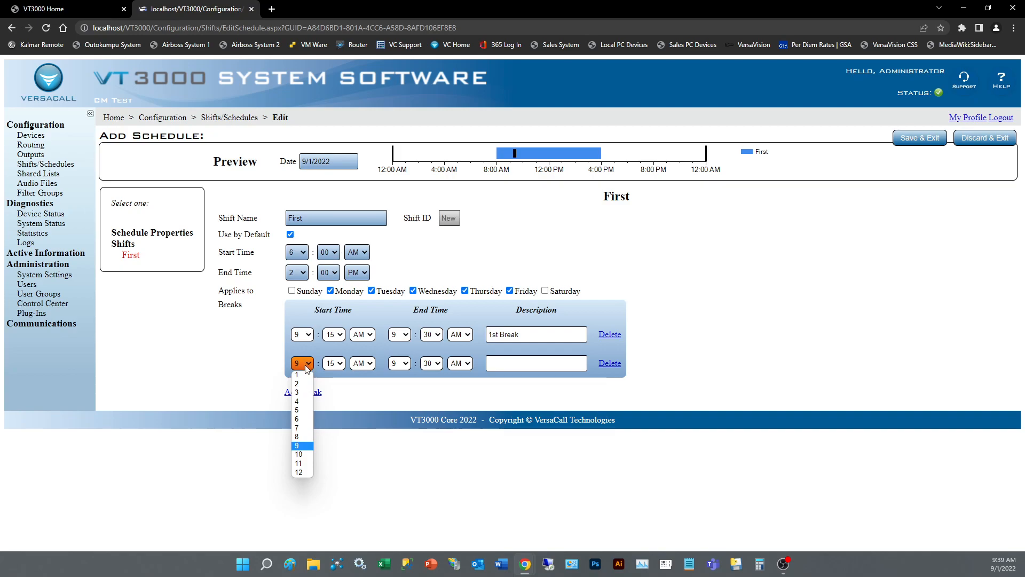
pyautogui.click(299, 463)
pyautogui.click(341, 363)
pyautogui.click(334, 375)
pyautogui.click(405, 364)
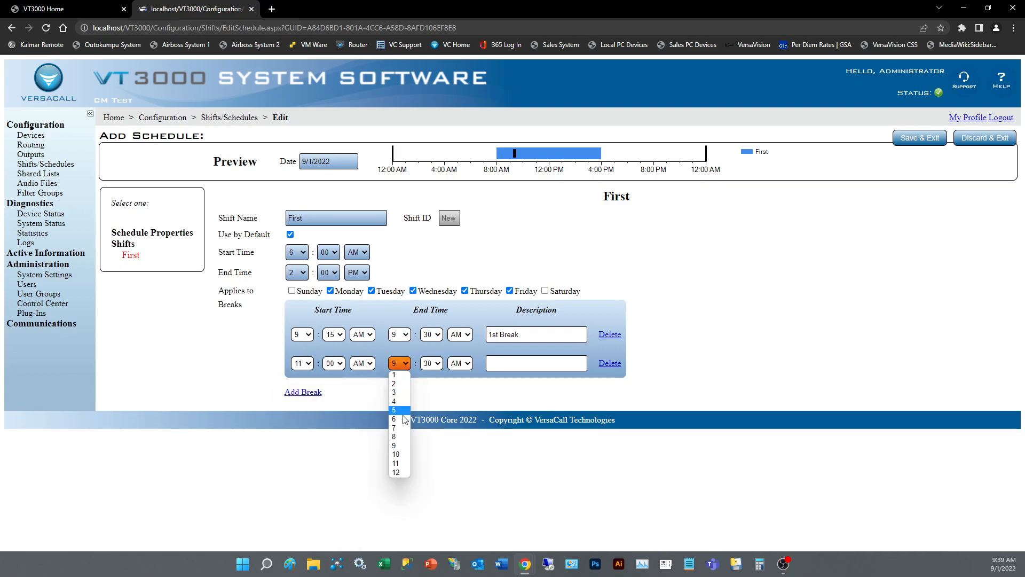
pyautogui.click(396, 463)
pyautogui.click(513, 362)
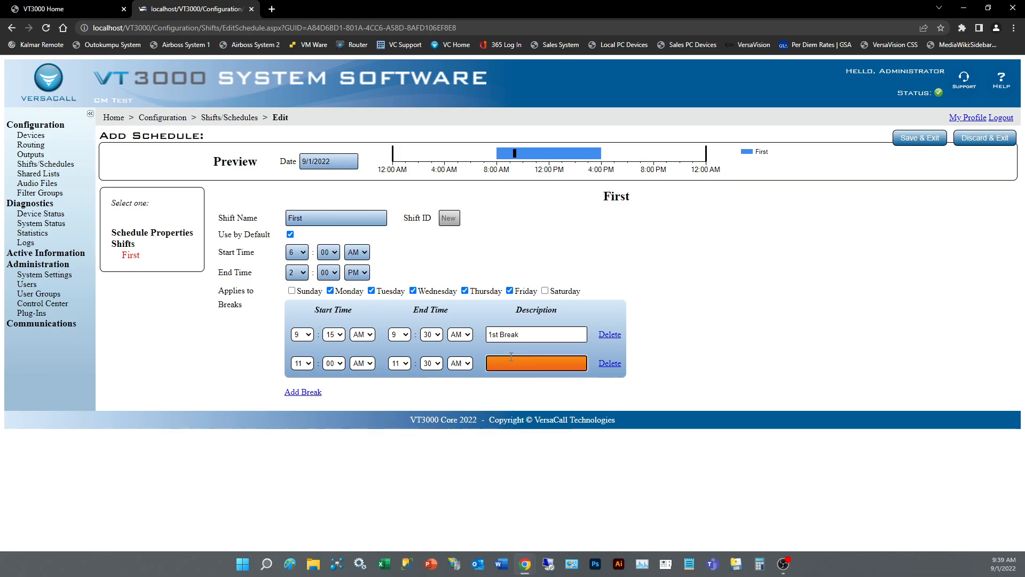
pyautogui.write('Lunch')
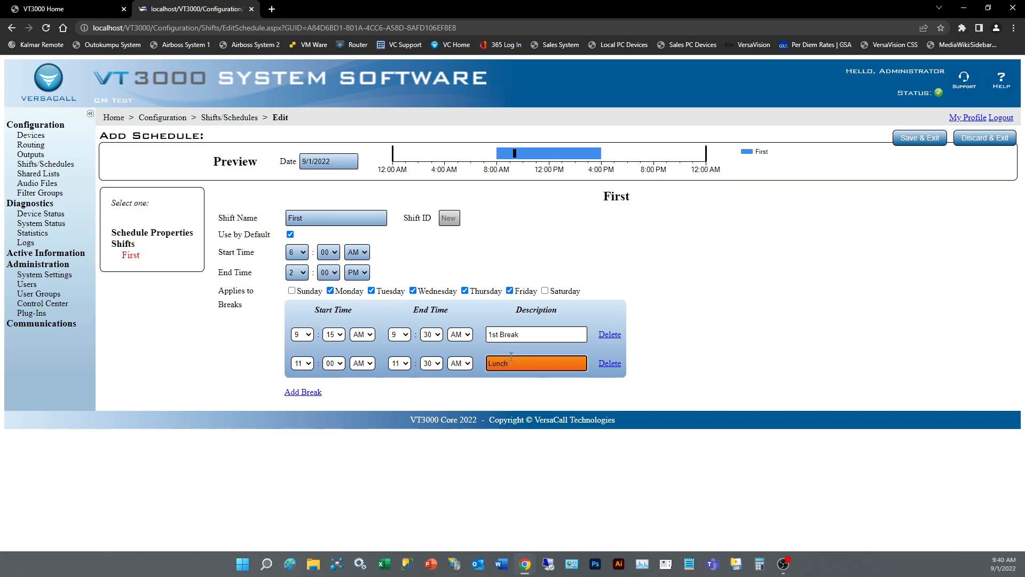
# Step: Add a third break to the first shift from 1:15 PM to 1:30 PM, described as "2nd Break"
pyautogui.click(302, 392)
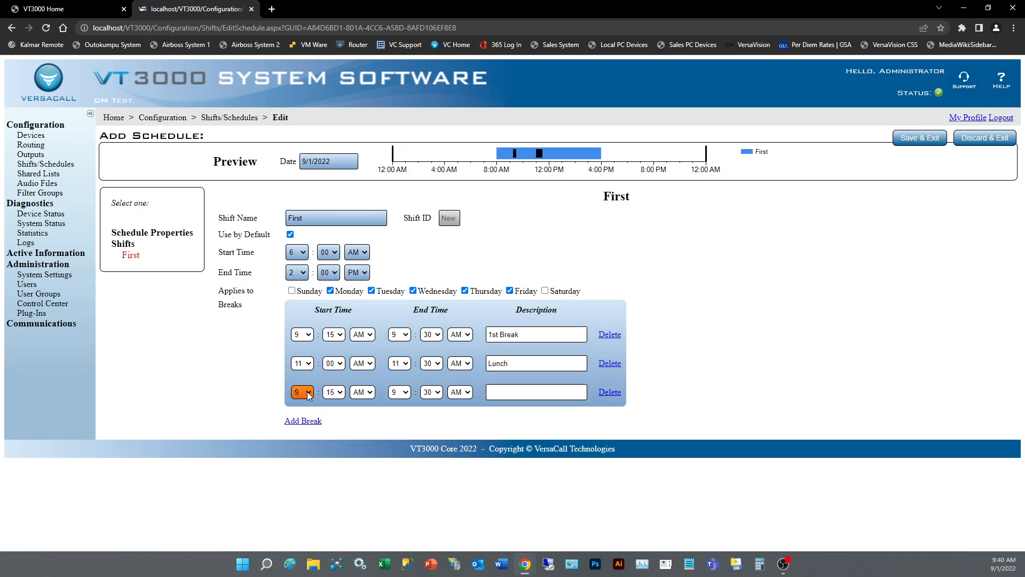
pyautogui.click(307, 395)
pyautogui.click(308, 409)
pyautogui.click(367, 392)
pyautogui.click(359, 409)
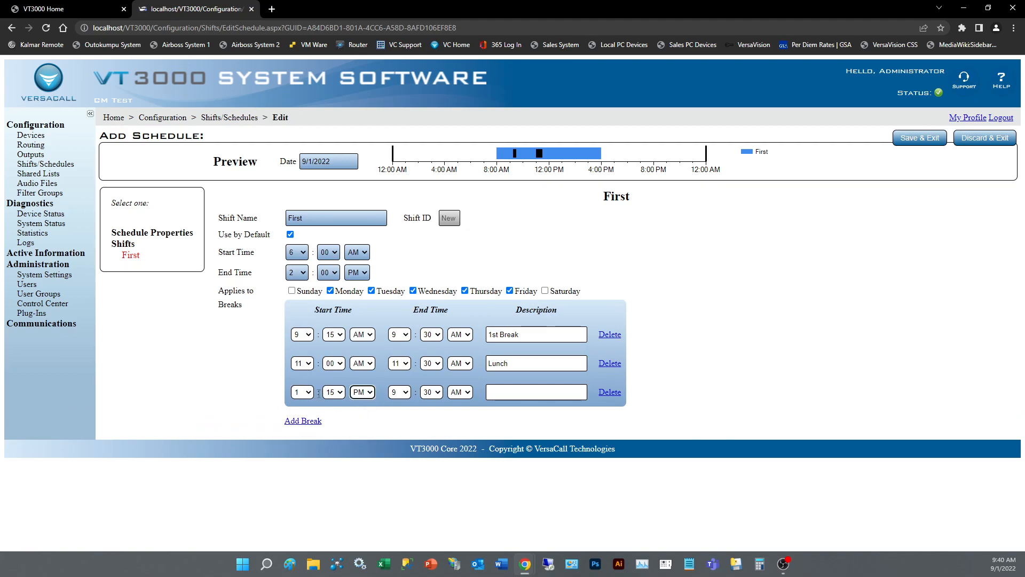
pyautogui.click(402, 392)
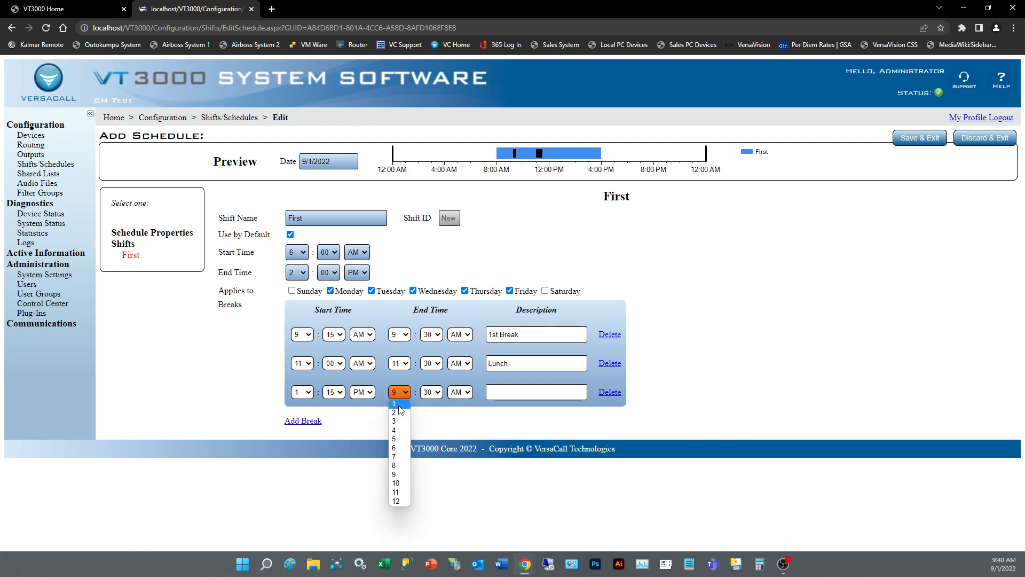
pyautogui.click(396, 408)
pyautogui.click(468, 394)
pyautogui.click(463, 412)
pyautogui.click(513, 393)
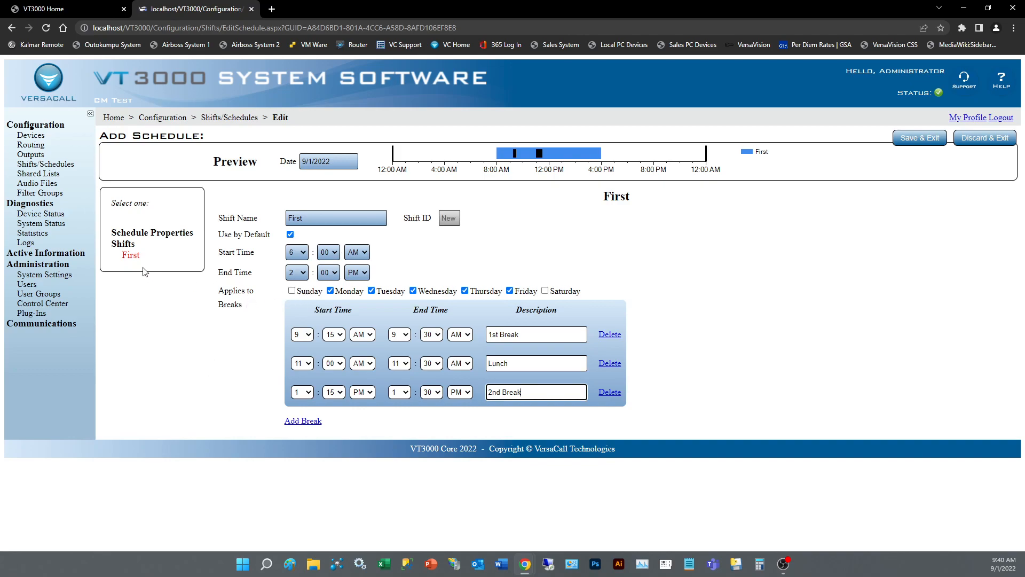
# Step: Add a second shift to the schedule, running from 2:00 PM to 10:00 PM and excluding Sunday and Saturday
pyautogui.click(124, 246)
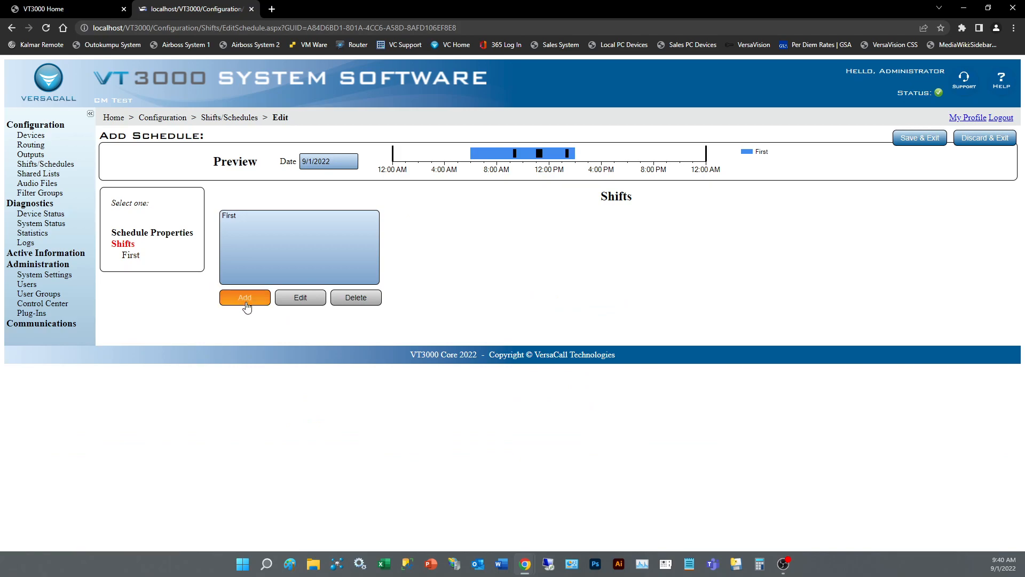
pyautogui.click(246, 303)
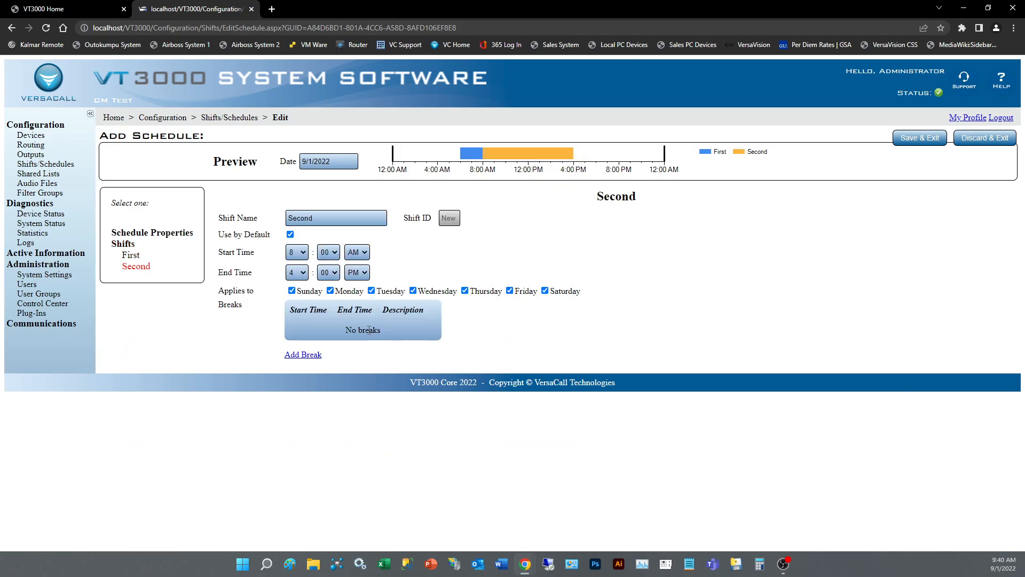
pyautogui.click(297, 253)
pyautogui.click(293, 274)
pyautogui.click(357, 252)
pyautogui.click(355, 261)
pyautogui.click(296, 273)
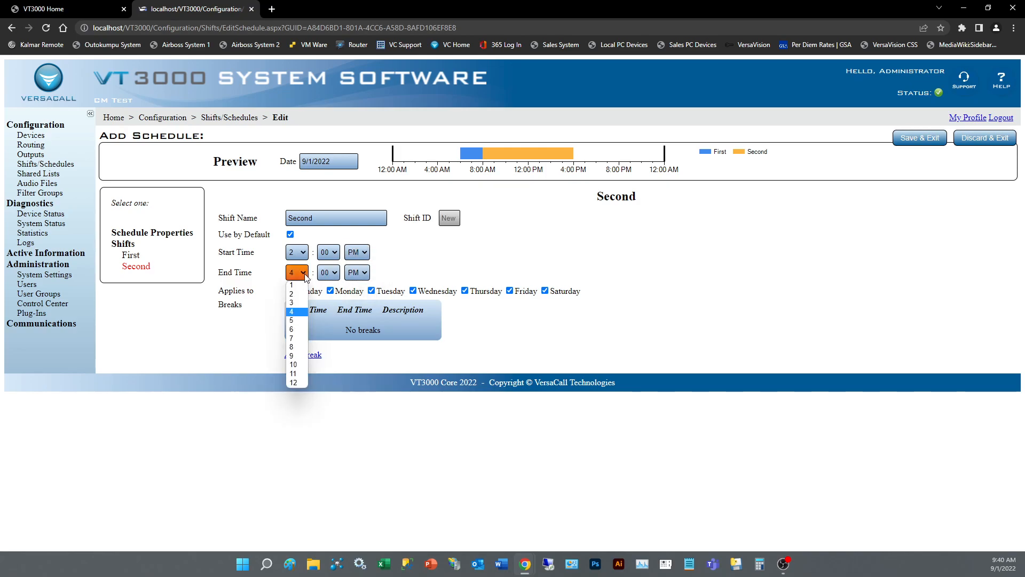
pyautogui.click(296, 364)
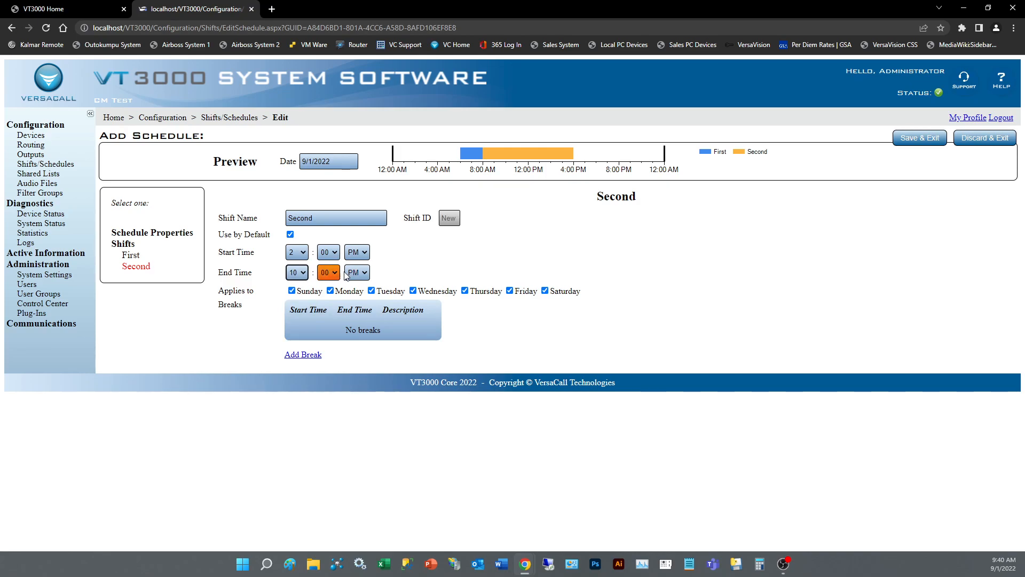
pyautogui.click(324, 299)
pyautogui.click(293, 292)
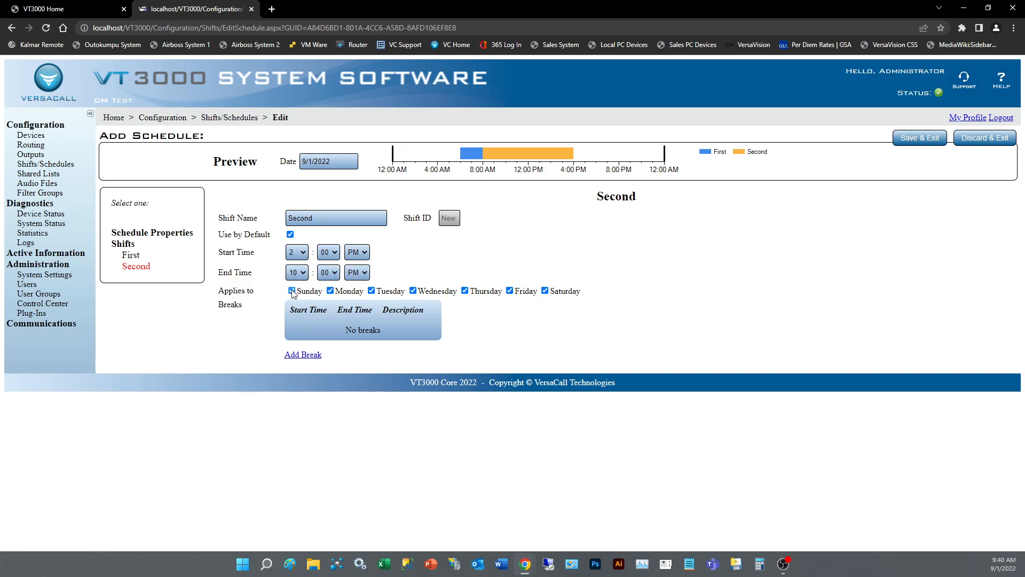
pyautogui.click(545, 291)
# Step: Add a break to the second shift from 4:15 PM to 4:30 PM, described as "1st Break"
pyautogui.click(303, 355)
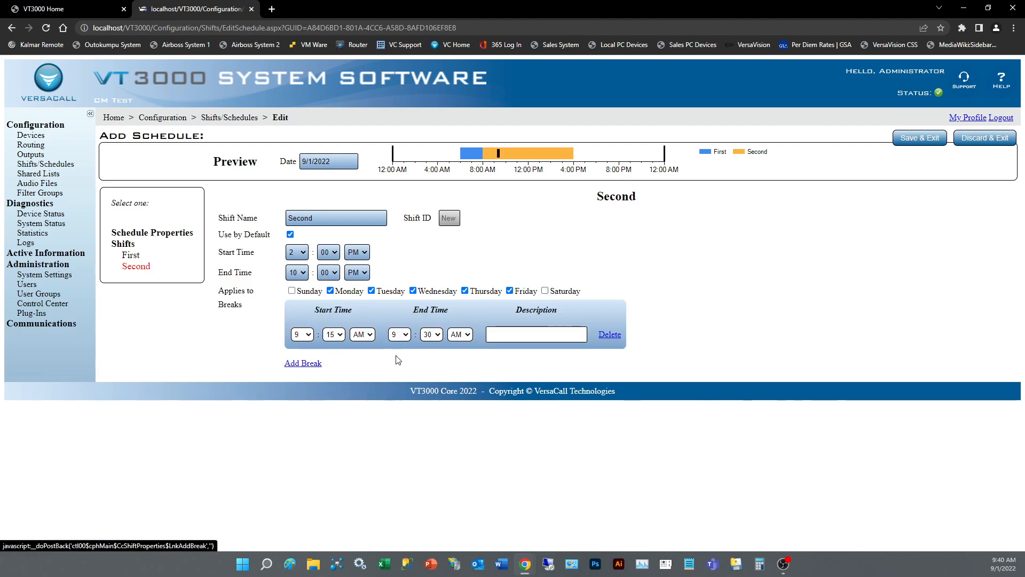
pyautogui.click(311, 337)
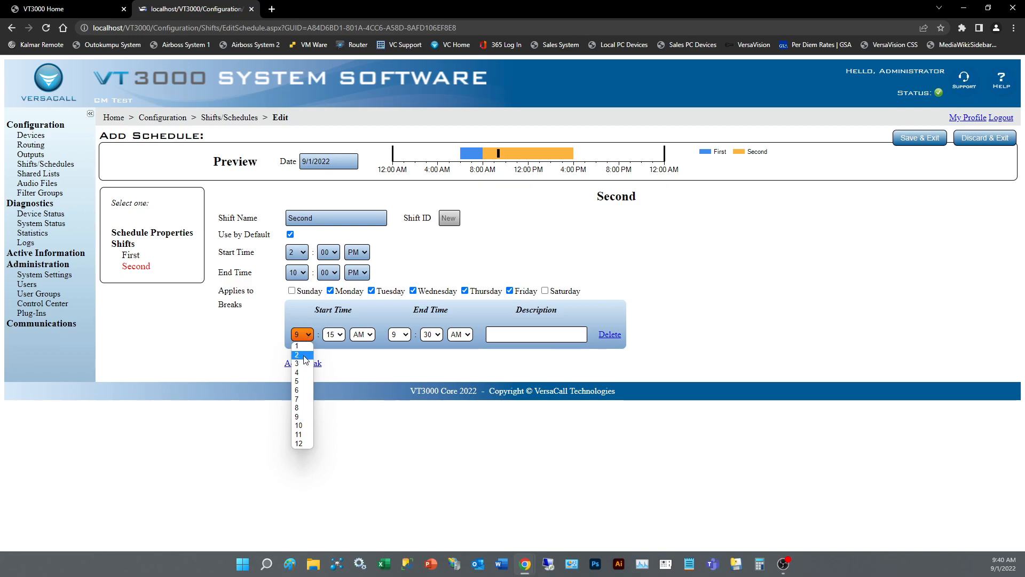
pyautogui.click(304, 372)
pyautogui.click(406, 335)
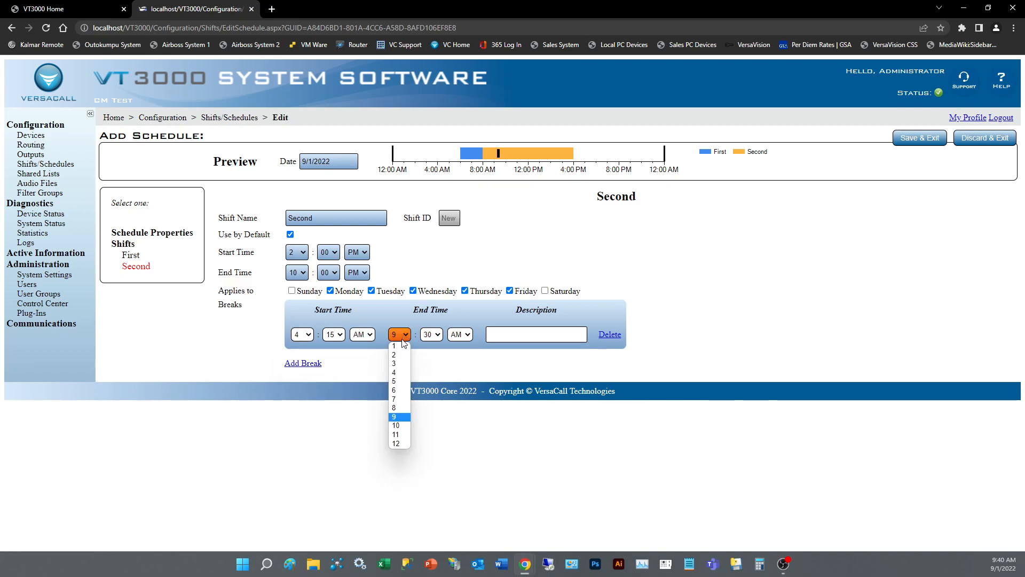
pyautogui.click(404, 375)
pyautogui.click(519, 333)
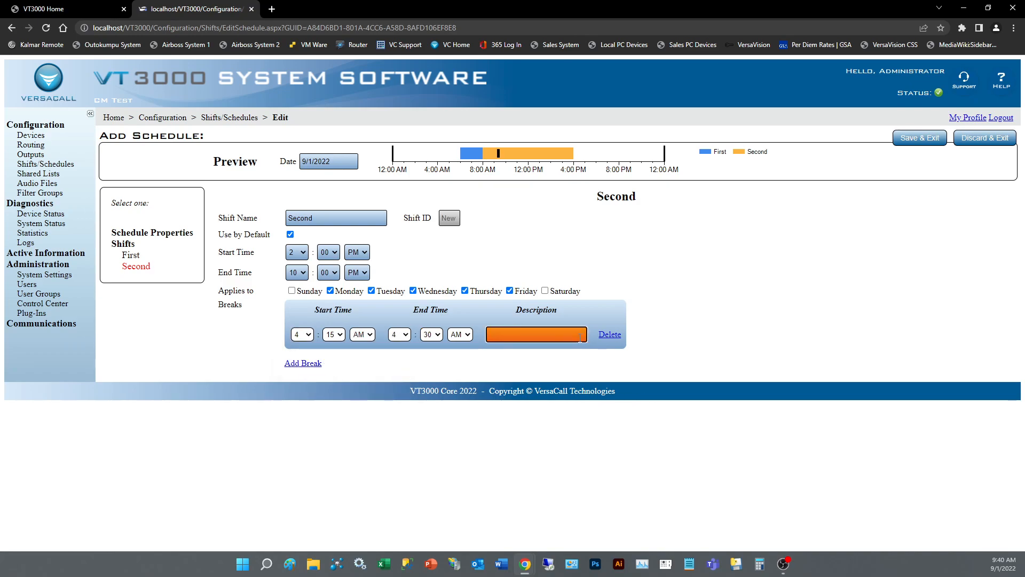
pyautogui.click(362, 334)
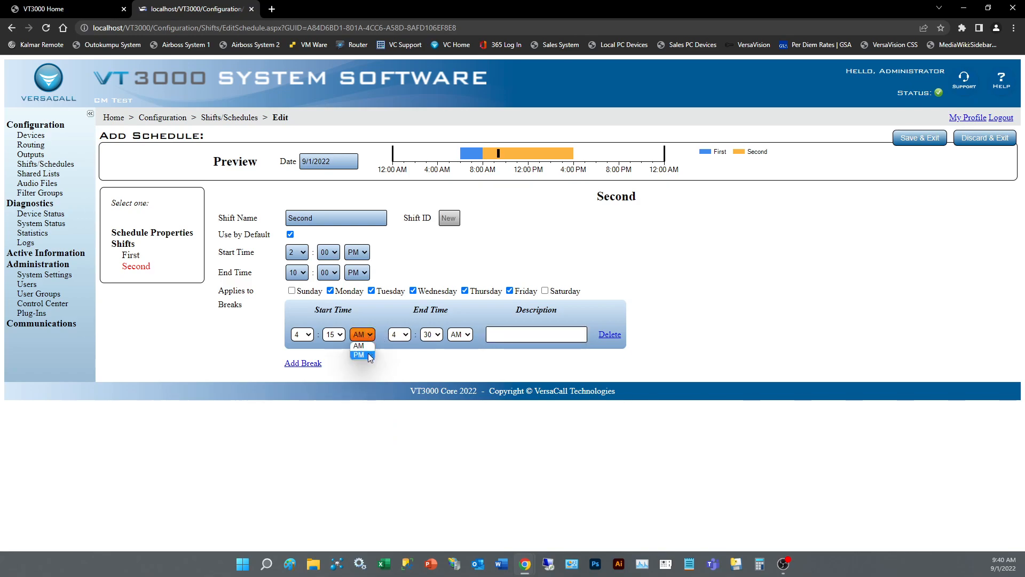
pyautogui.click(359, 355)
pyautogui.click(461, 334)
pyautogui.click(463, 353)
pyautogui.click(490, 331)
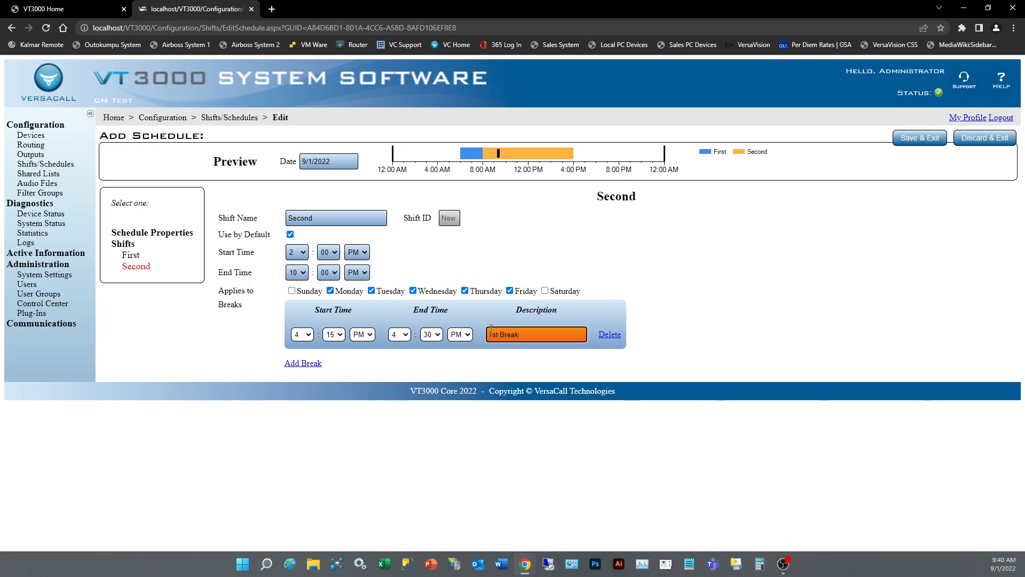
pyautogui.click(534, 354)
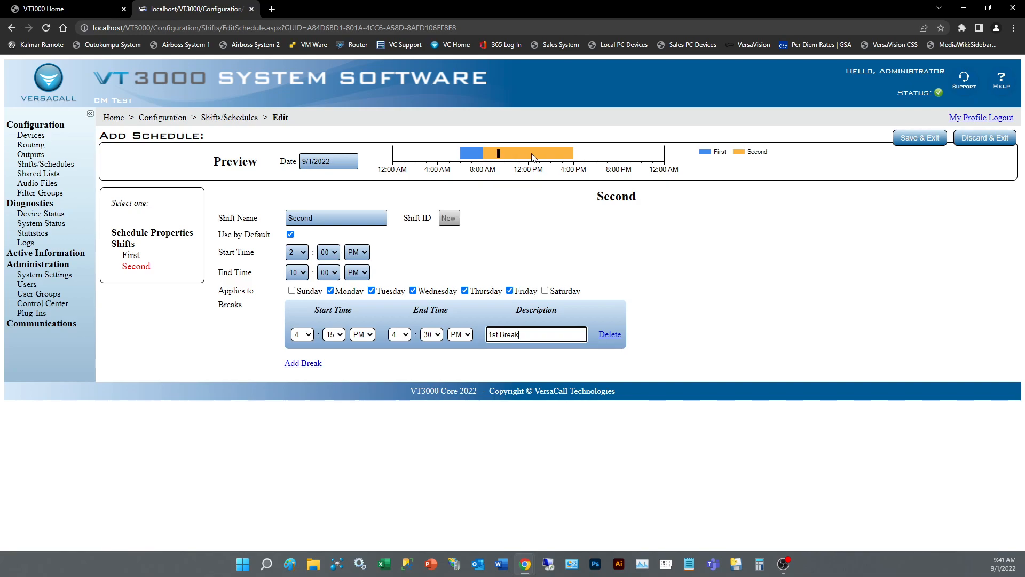
# Step: Check the first shift's settings in the new schedule, and save the schedule
pyautogui.click(132, 255)
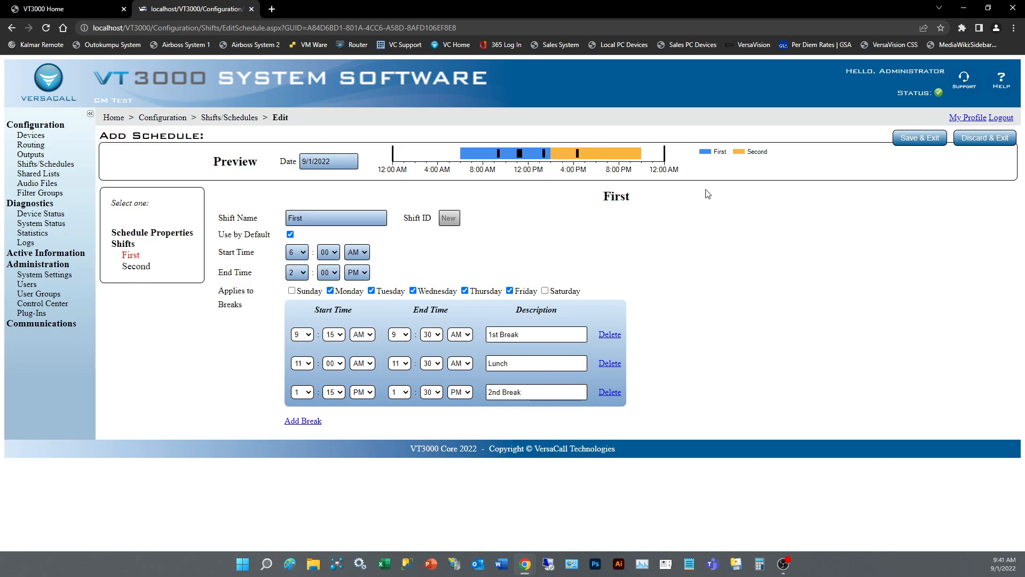
pyautogui.click(923, 142)
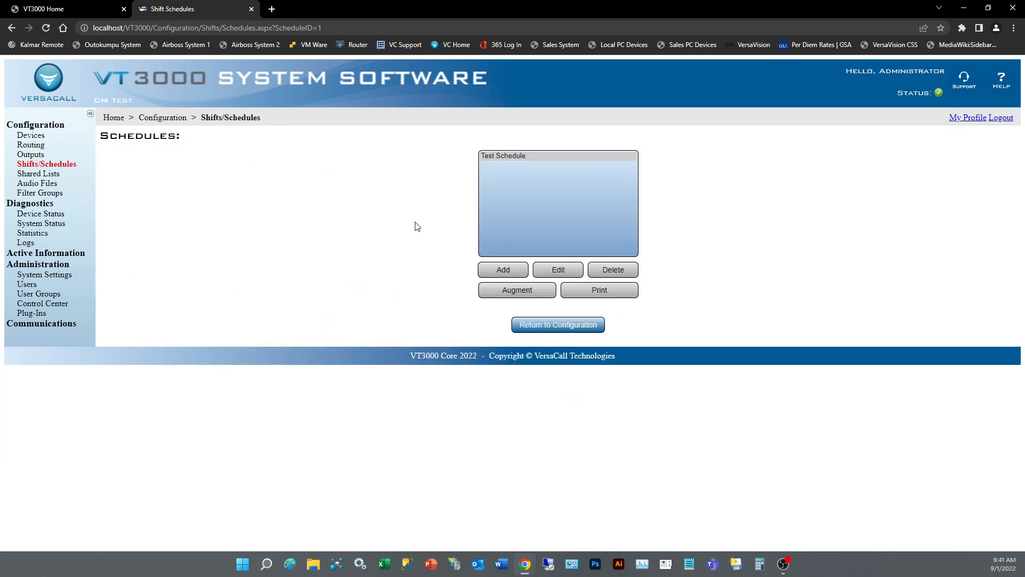
# Step: Reopen Test Schedule to review its properties and the First and Second shifts, and exit without saving changes
pyautogui.click(509, 159)
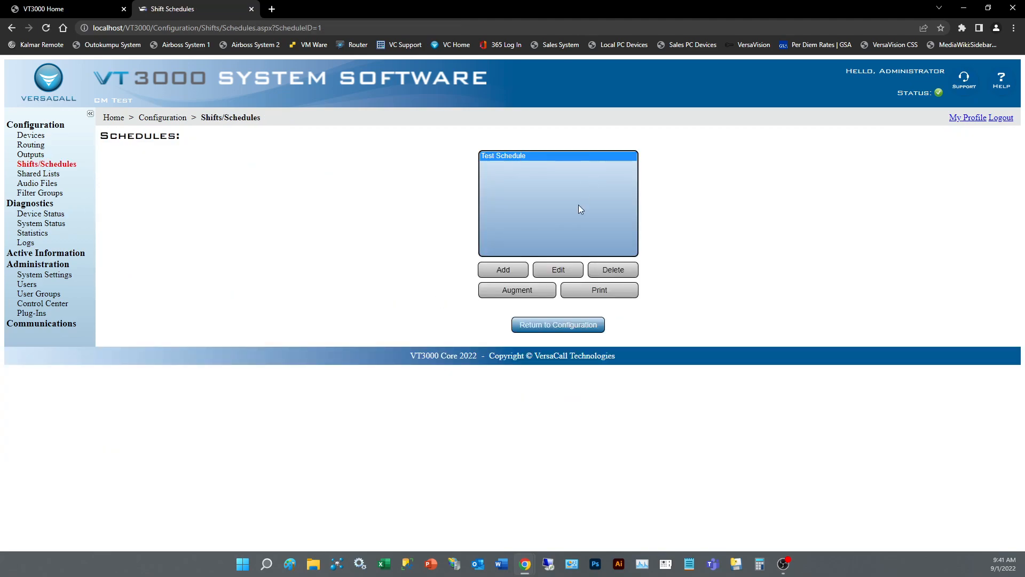
pyautogui.click(564, 274)
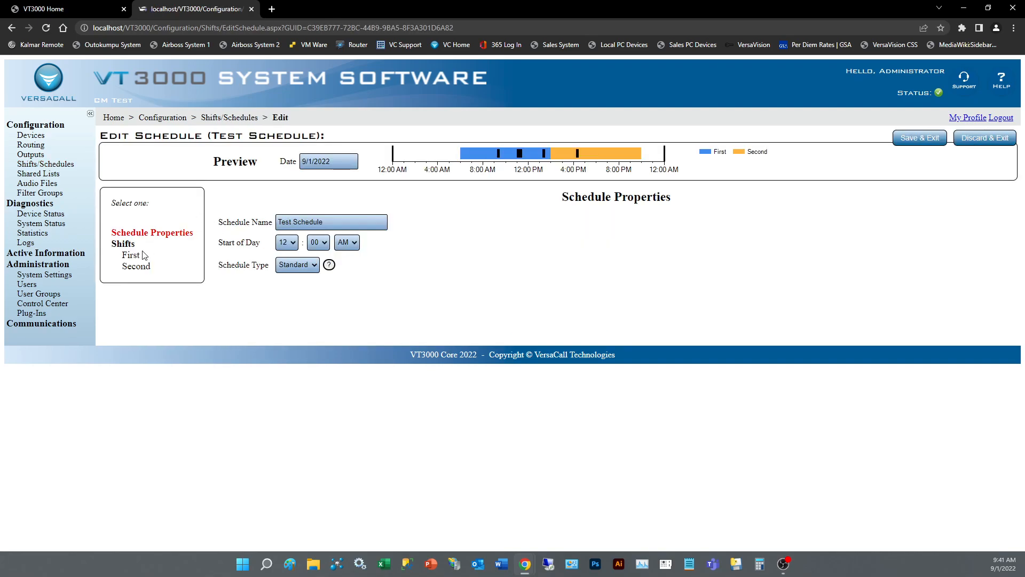
pyautogui.moveTo(342, 222); pyautogui.dragTo(106, 205)
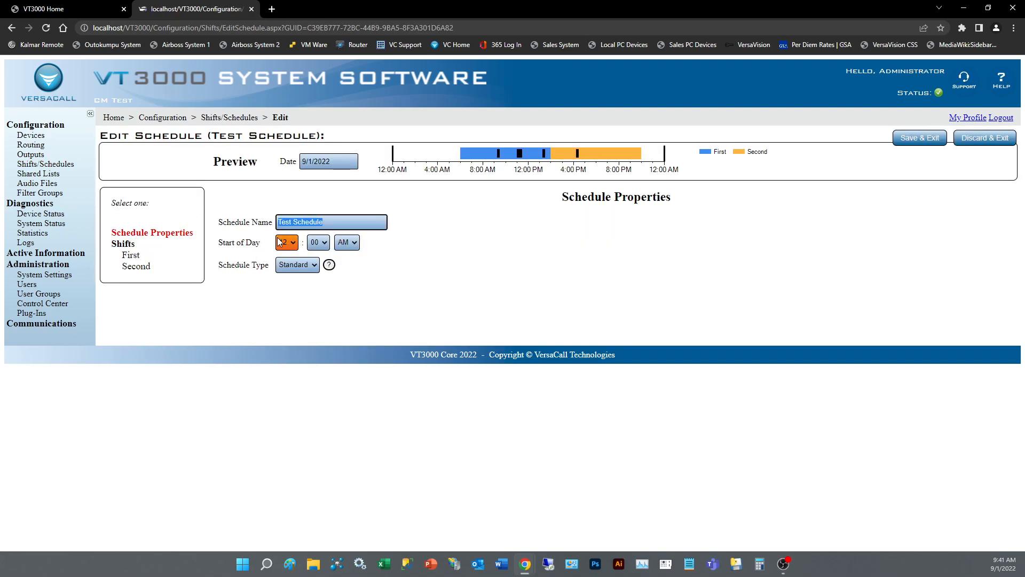
pyautogui.click(131, 255)
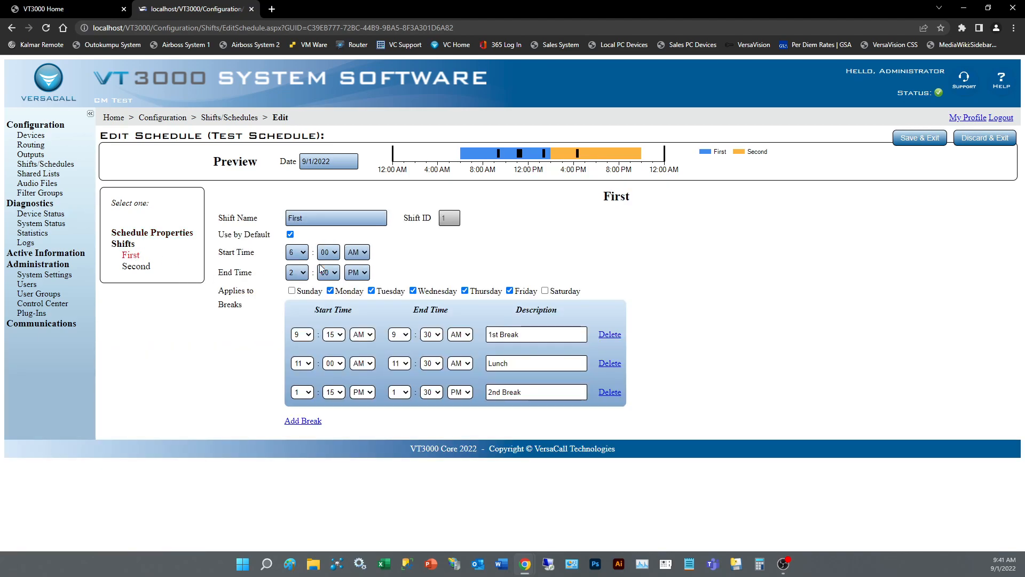
pyautogui.click(137, 267)
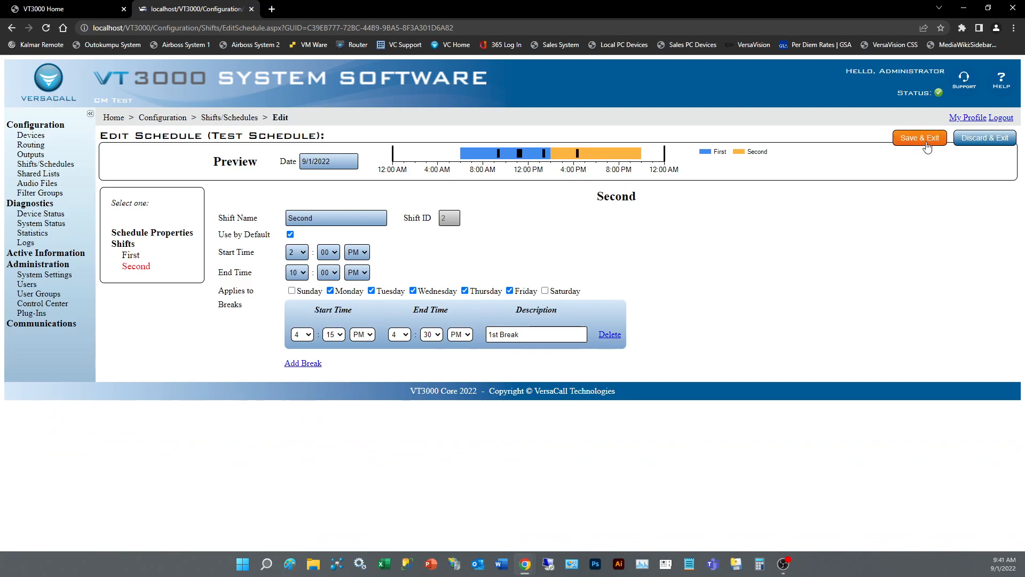
pyautogui.click(987, 139)
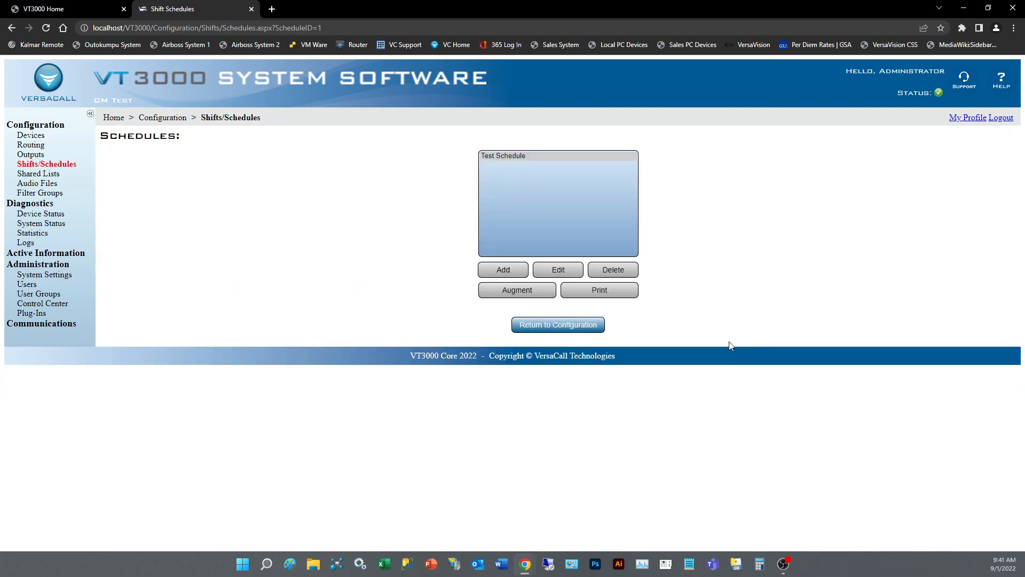